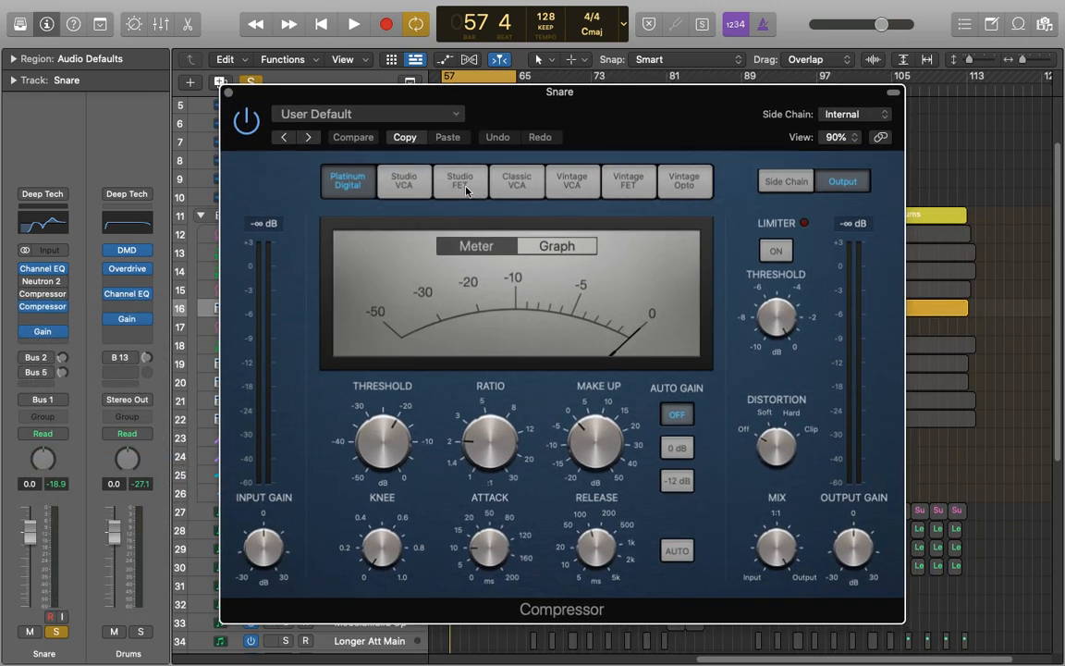
Switch the Snare track's Compressor to the Studio FET model after comparing it with Studio VCA.
left_click(460, 181)
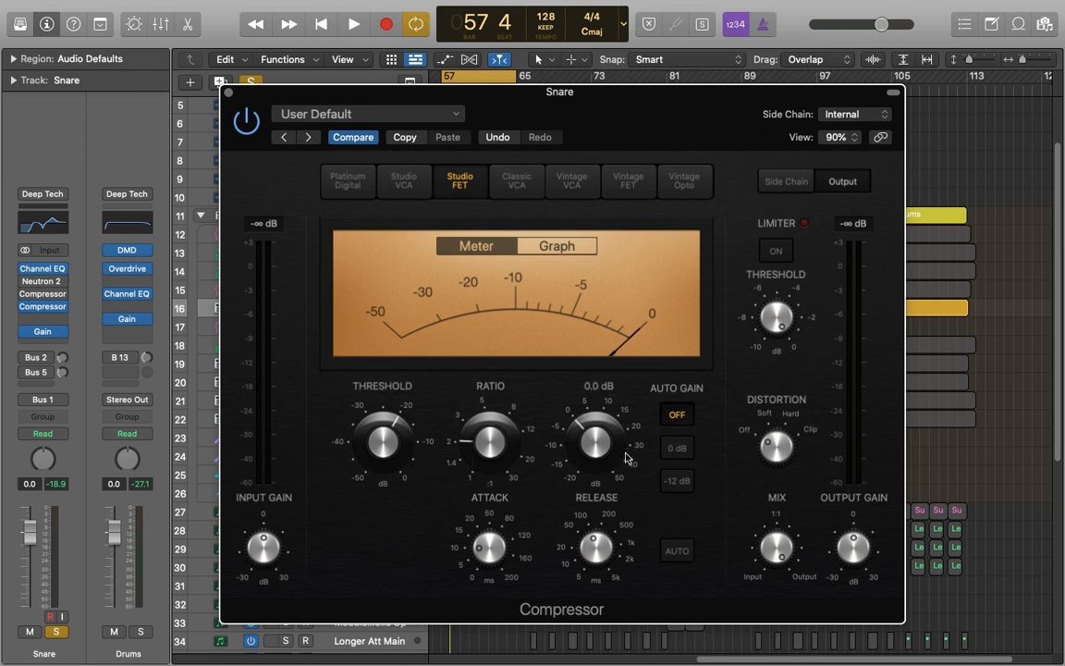
mouse_move(609, 551)
left_click(395, 182)
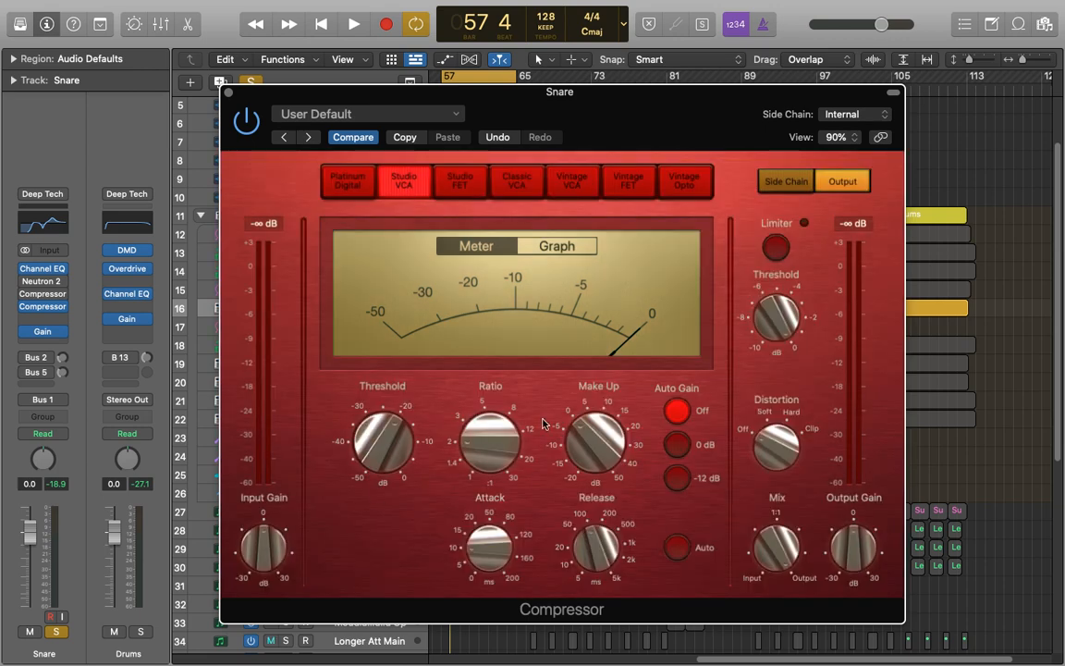
left_click(464, 180)
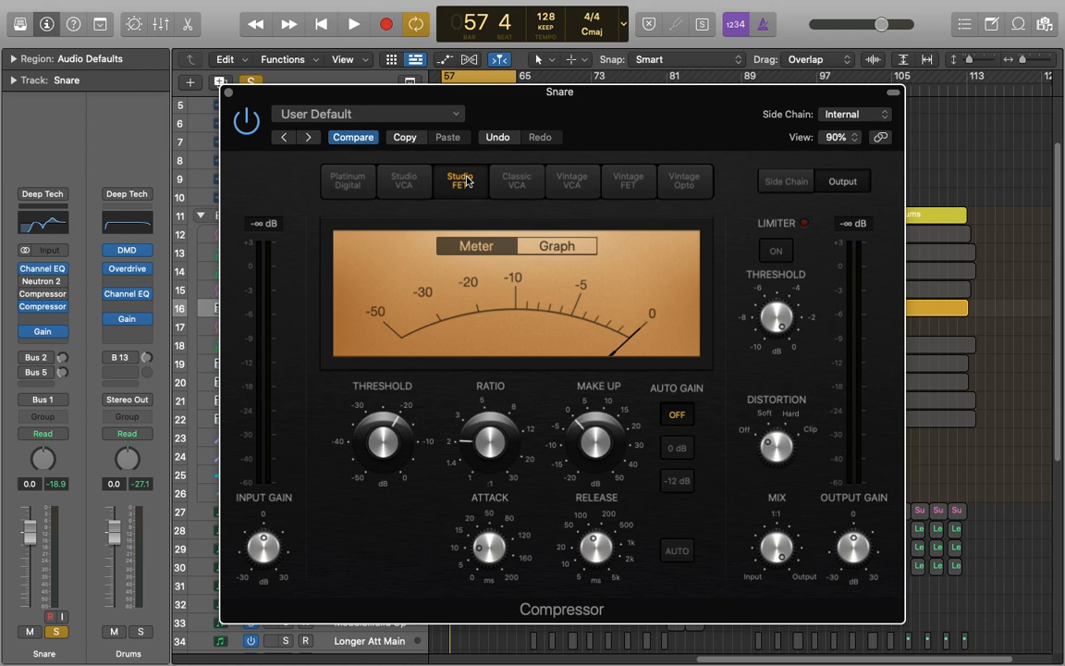
left_click(467, 181)
left_click_drag(508, 86, 521, 79)
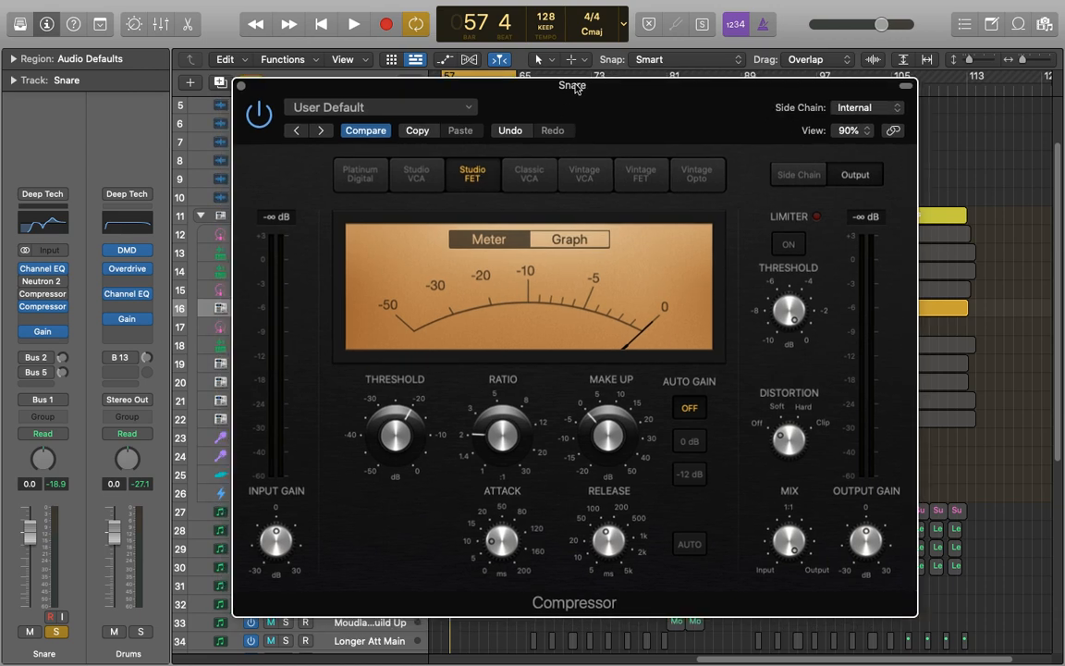
Listen to the snare with the Compressor bypassed, then re-enable the plug-in.
key("space")
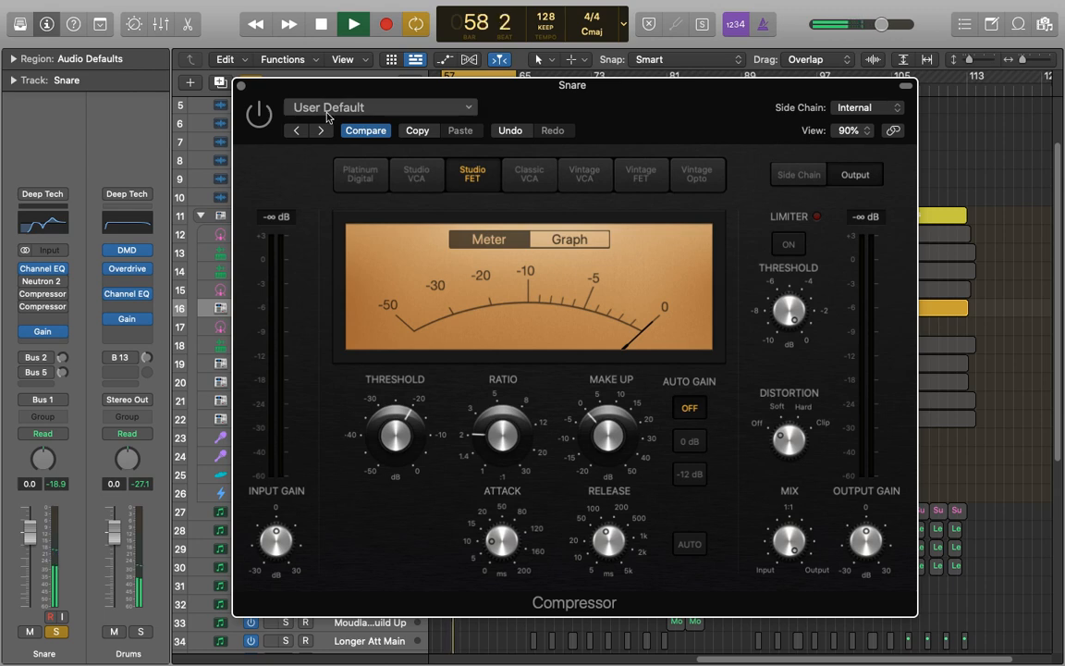
key("space")
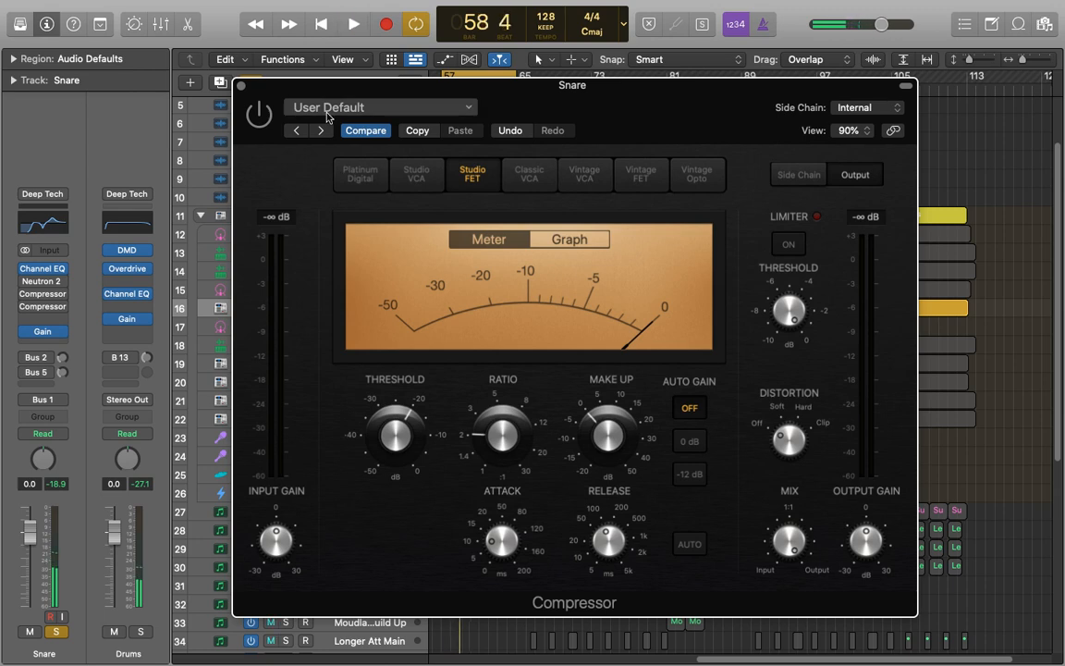
left_click(259, 114)
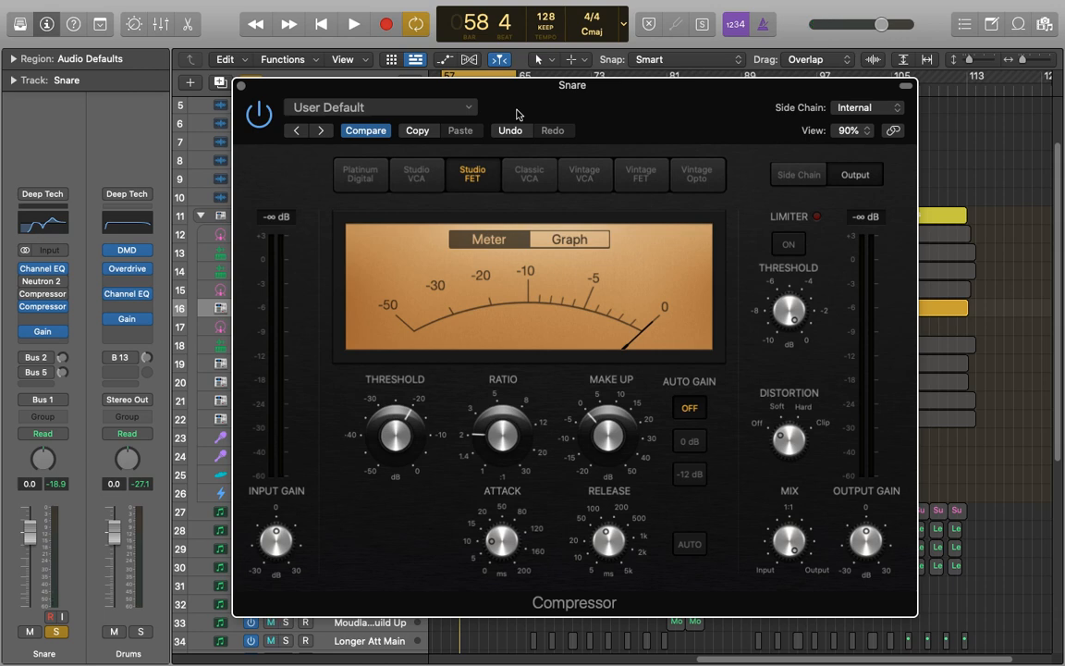
Set the Snare Compressor's ratio to 8.0:1 and its threshold to -16.5 dB while auditioning the loop.
left_click_drag(504, 427, 511, 352)
key("space")
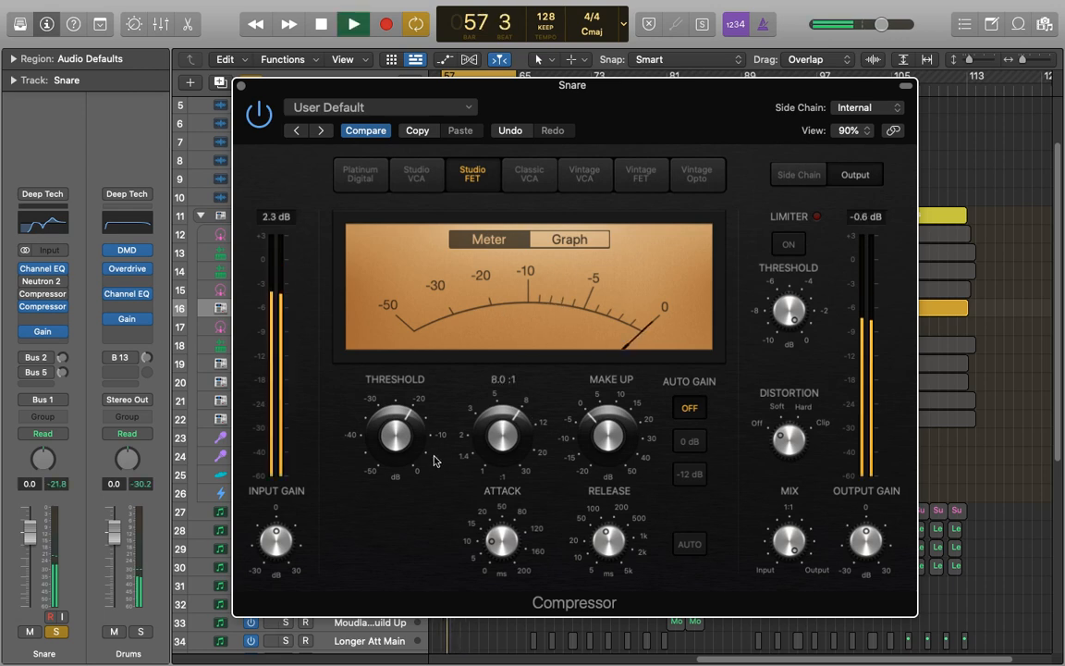
left_click_drag(409, 446, 411, 434)
key("space")
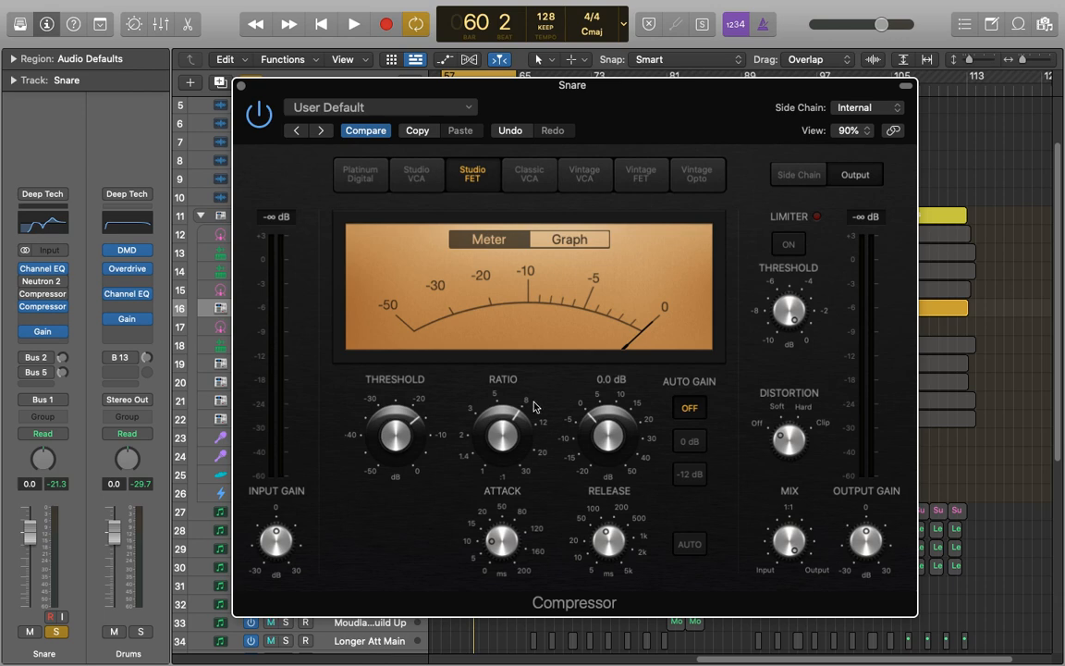
Set the Snare Compressor's attack to 2.5 ms and its release to 310 ms.
left_click_drag(502, 544, 497, 568)
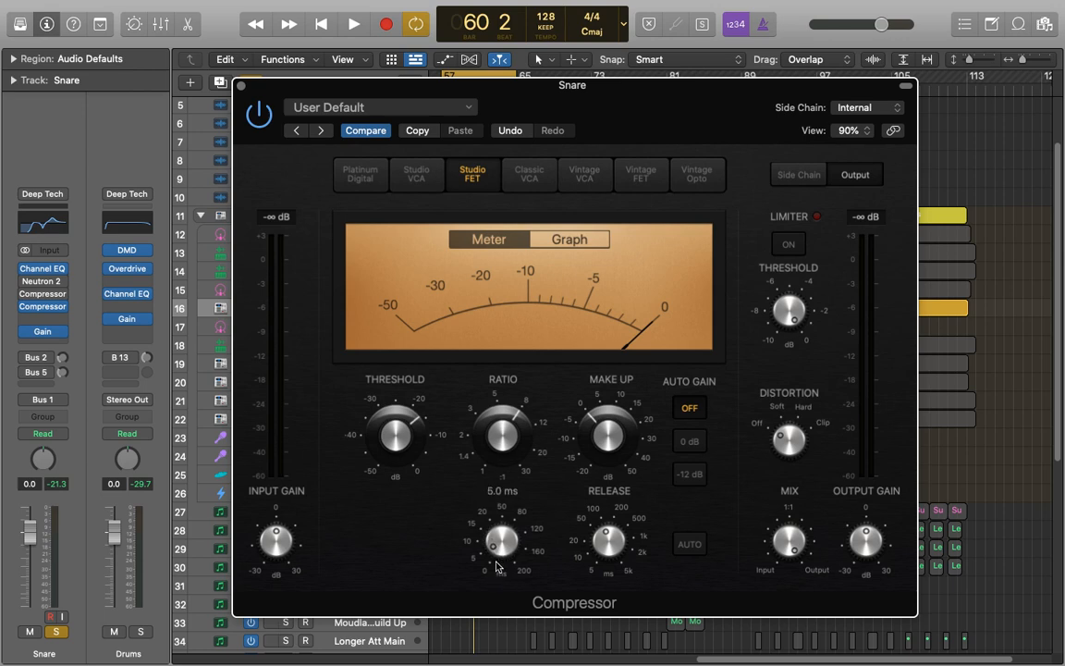
left_click_drag(609, 539, 616, 524)
left_click_drag(520, 559, 517, 561)
key("space")
left_click_drag(518, 560, 498, 543)
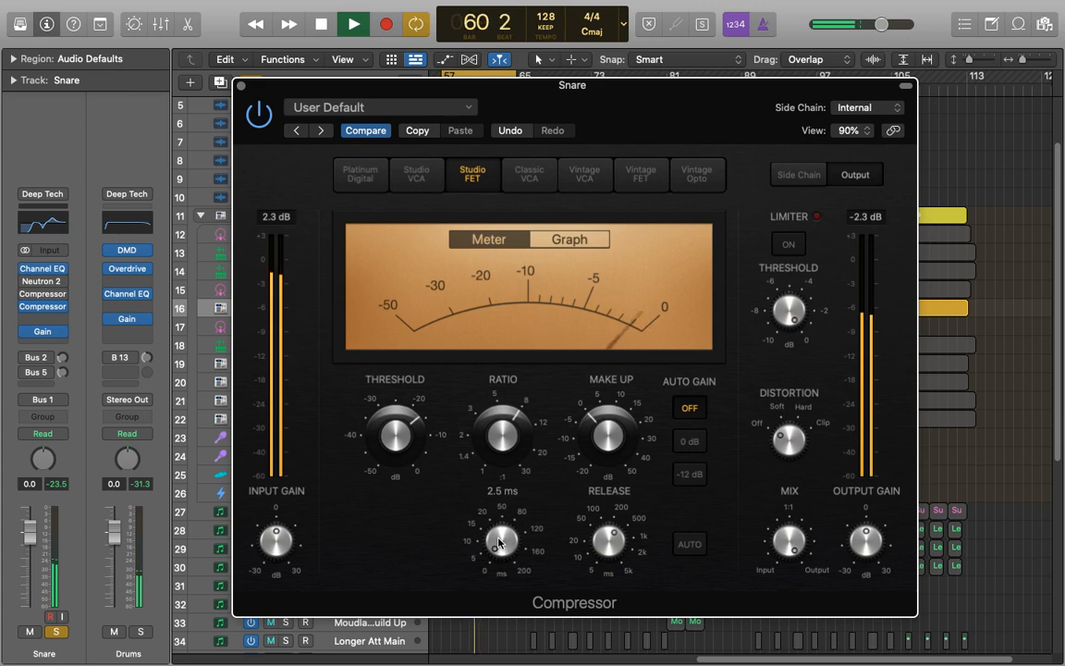
key("space")
Raise the Snare Compressor's threshold to slightly above -12.5 dB while playing the loop.
mouse_move(503, 421)
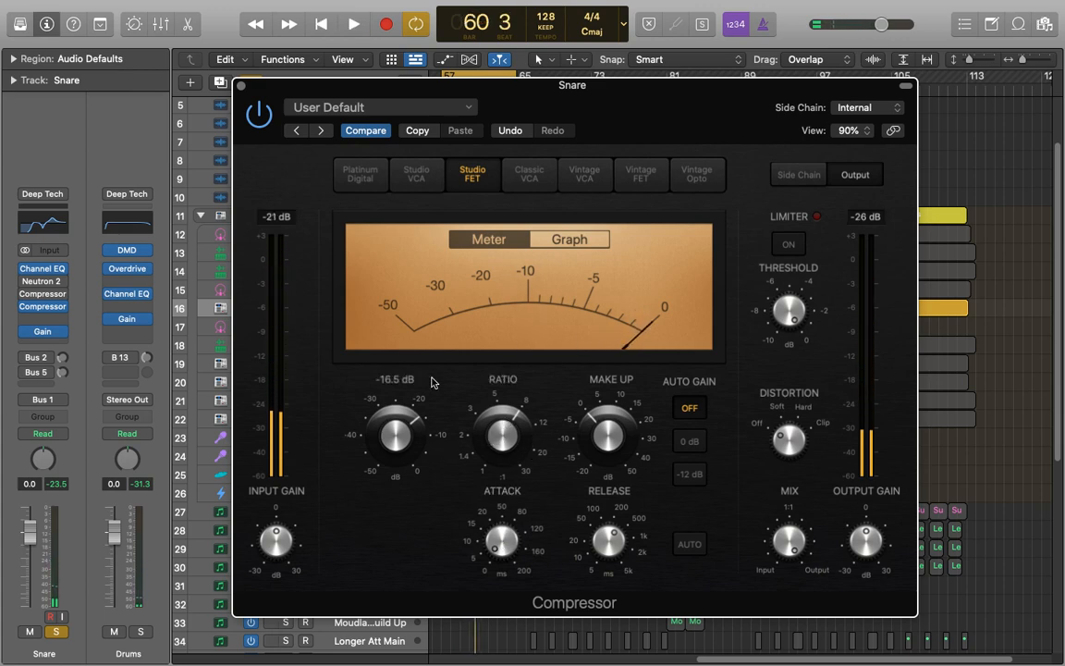
mouse_move(398, 437)
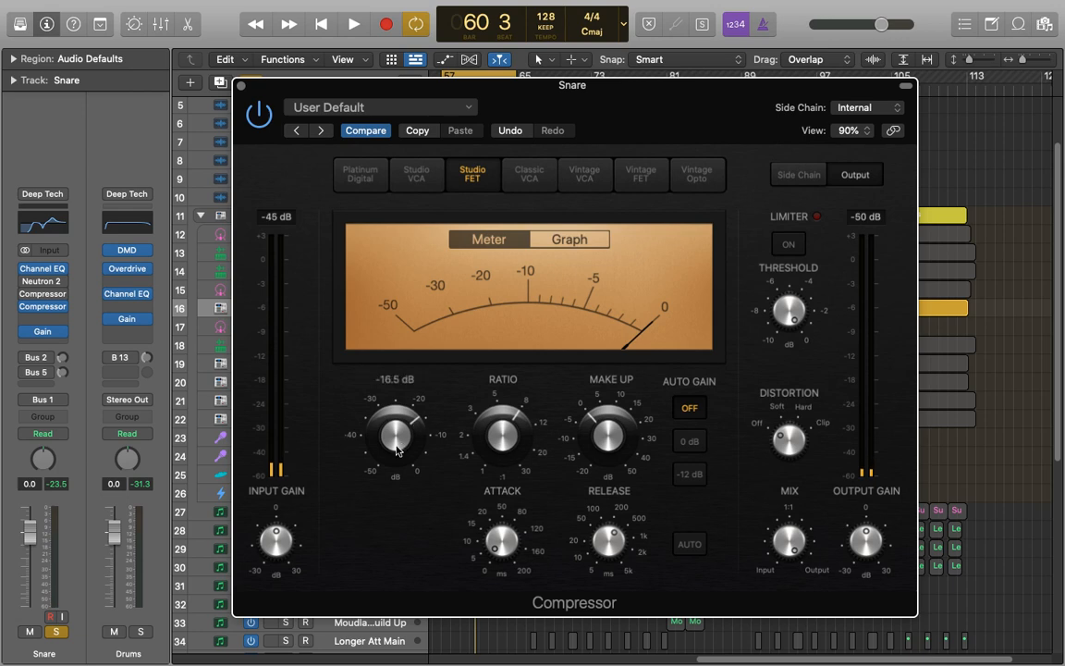
key("space")
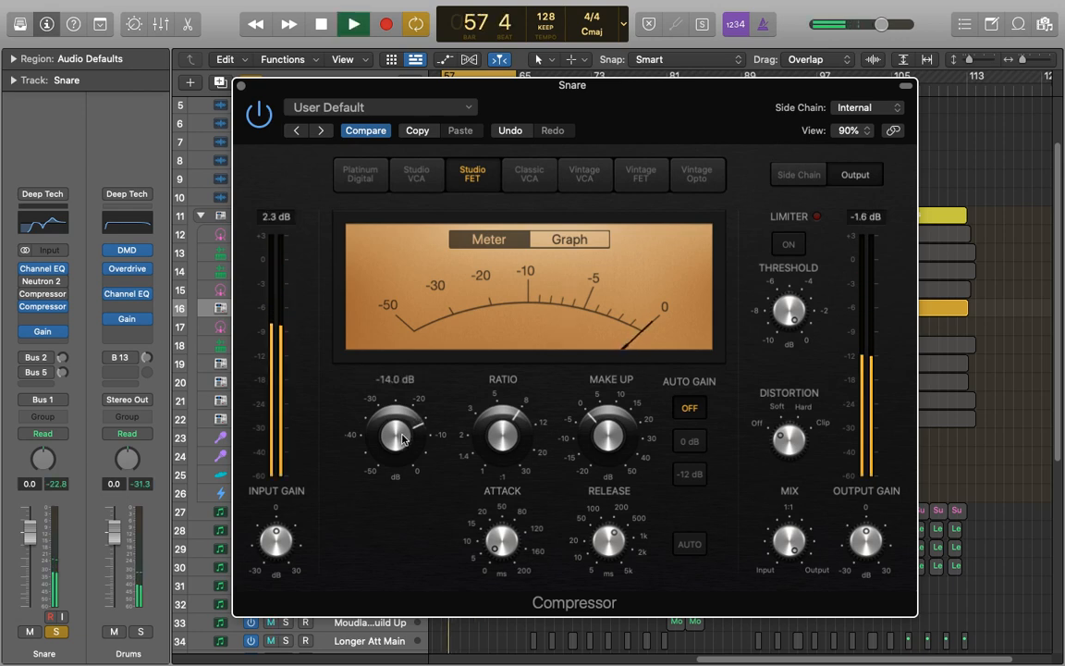
left_click_drag(401, 443, 401, 431)
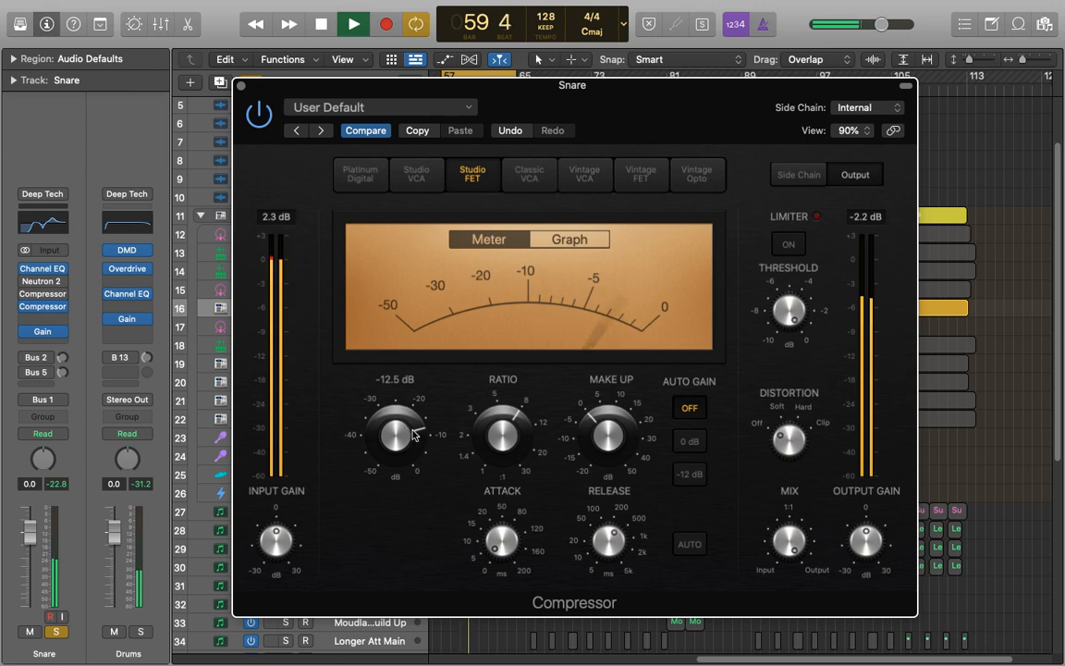
key("space")
key("space")
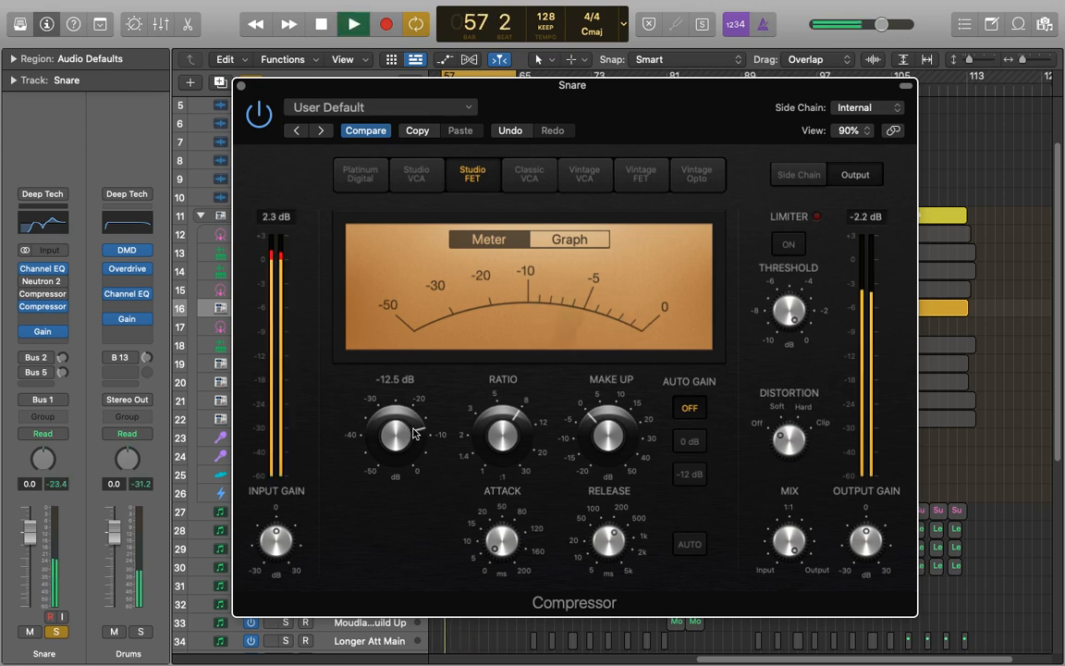
left_click_drag(401, 451, 401, 448)
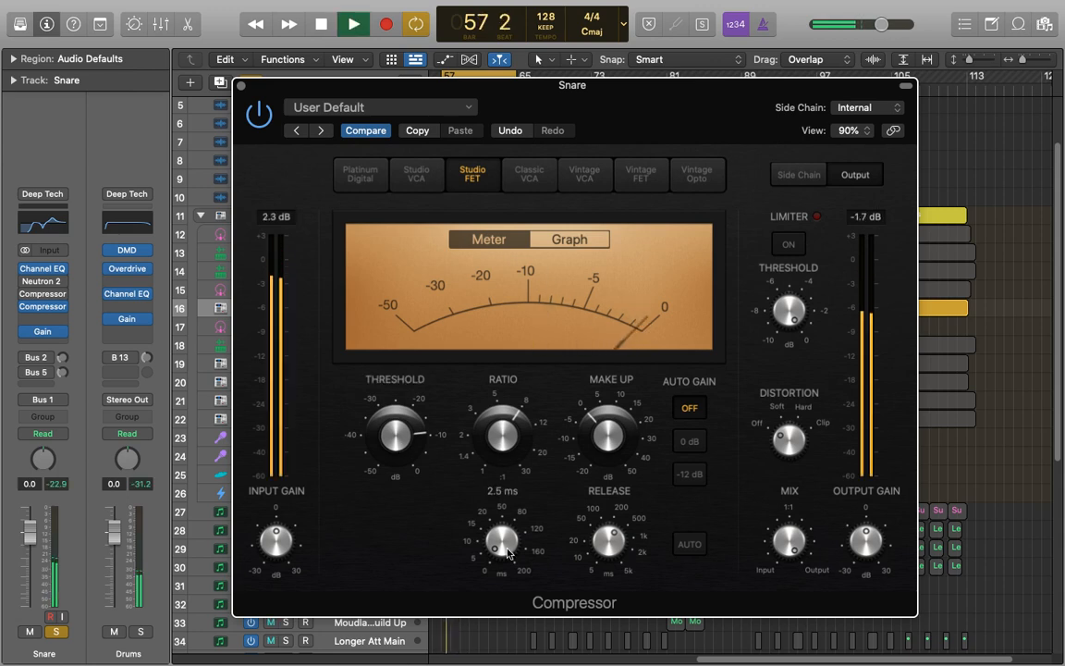
Listen to the snare loop while checking the Compressor's attack and release times.
left_click_drag(506, 546, 510, 553)
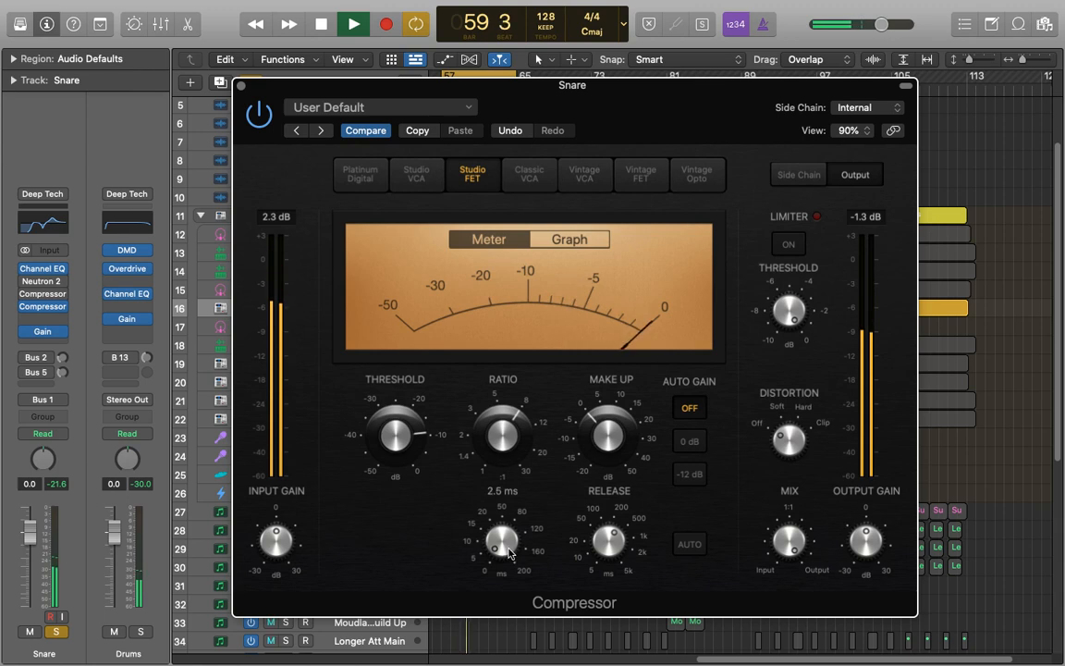
key("space")
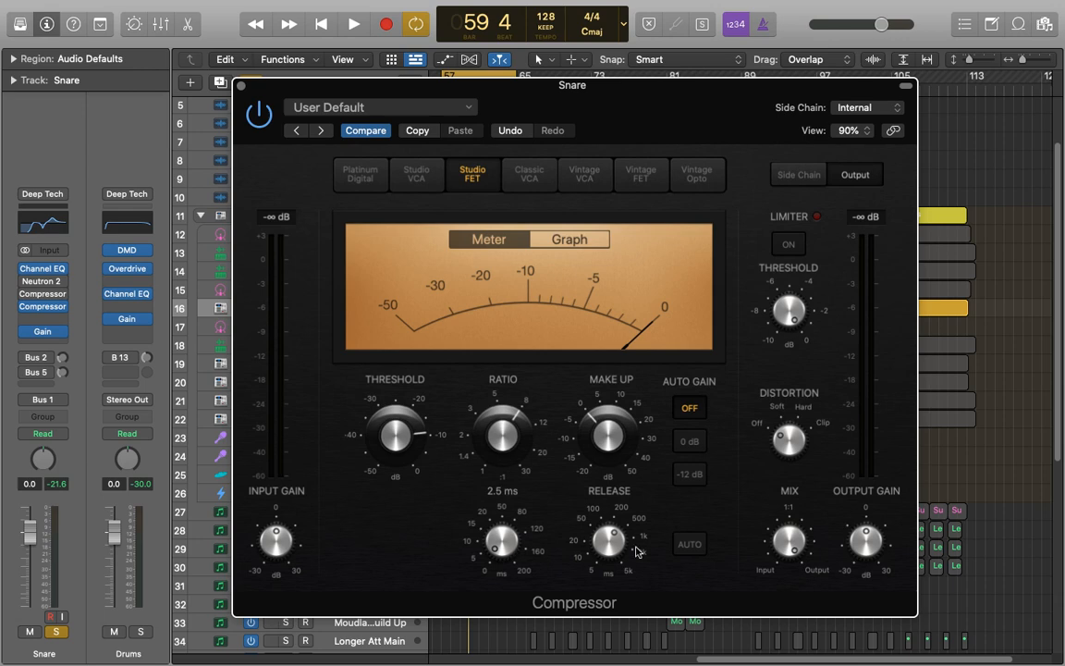
mouse_move(607, 542)
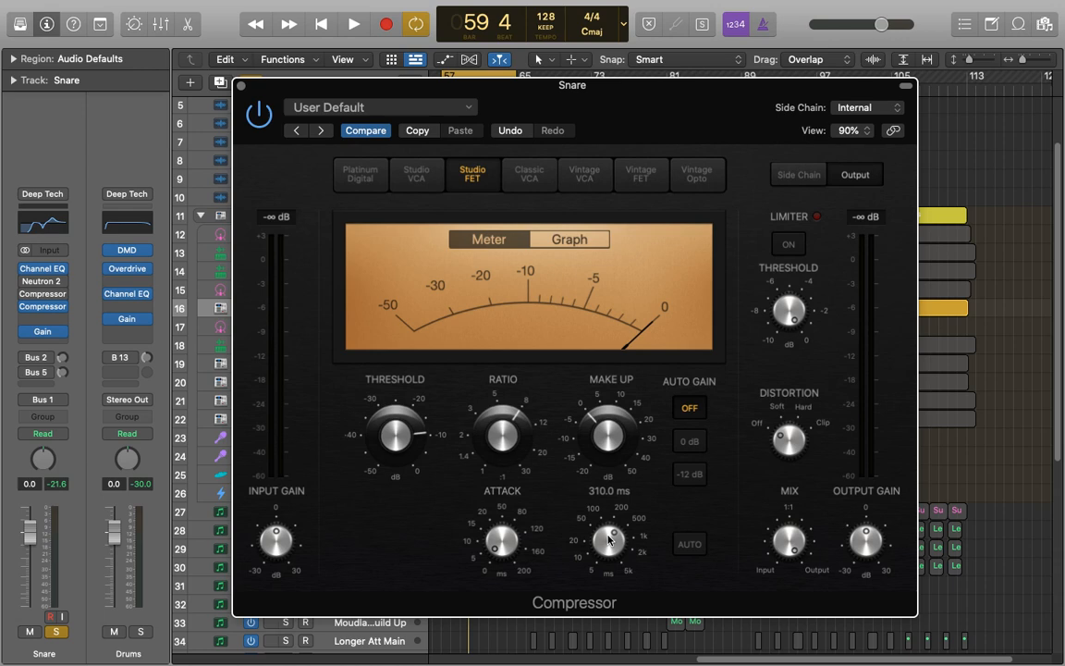
Set the Snare Compressor's output distortion to Soft during playback.
key("space")
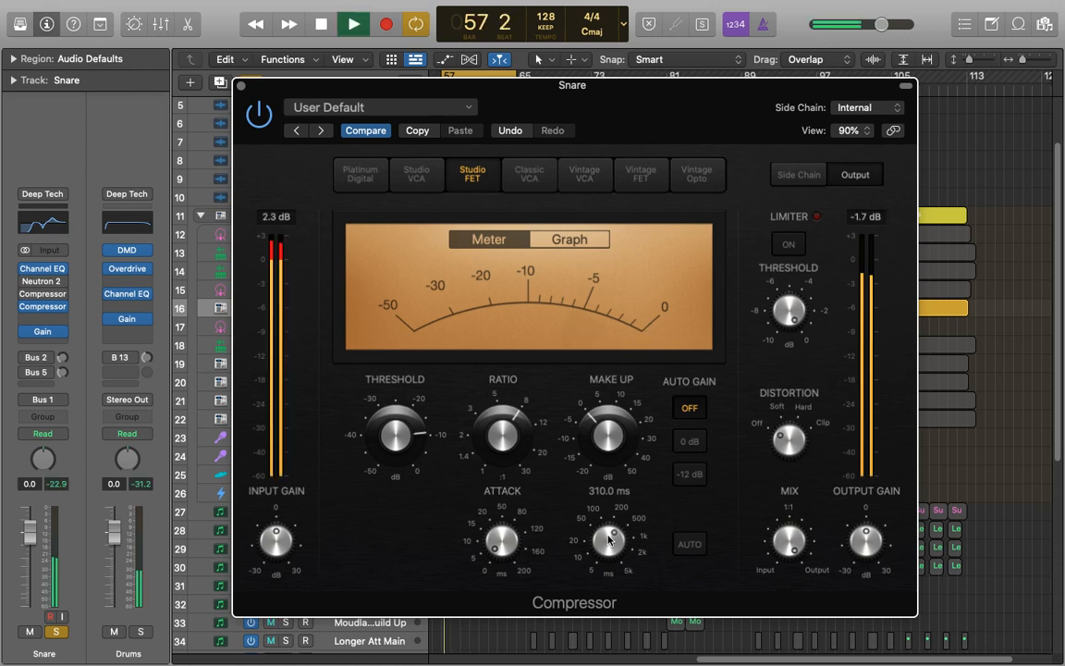
mouse_move(752, 496)
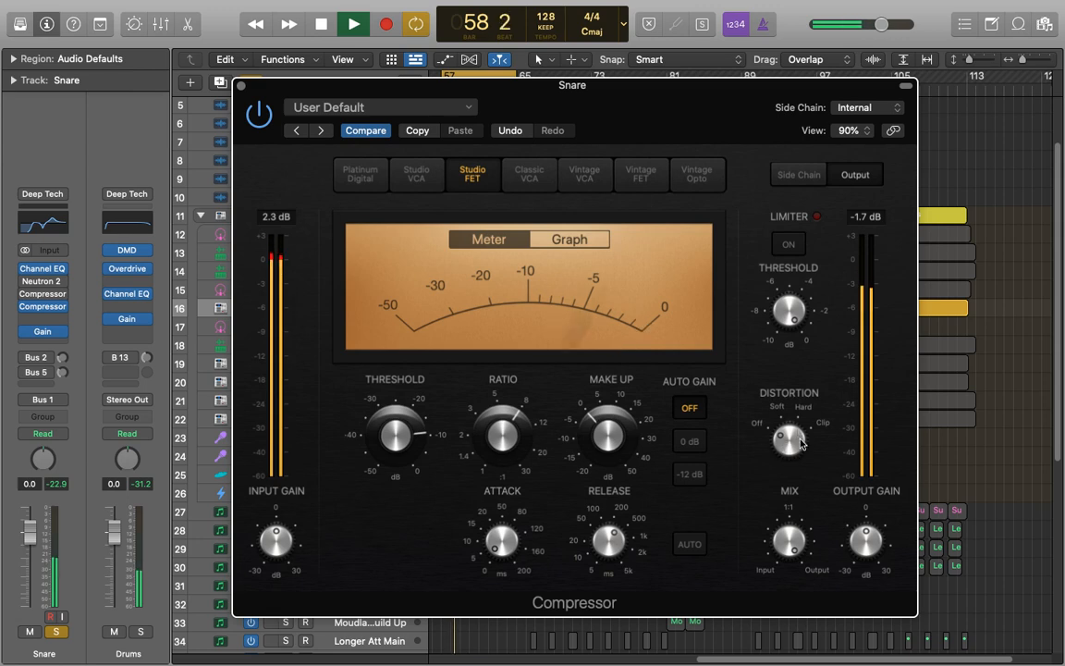
left_click_drag(792, 434, 790, 427)
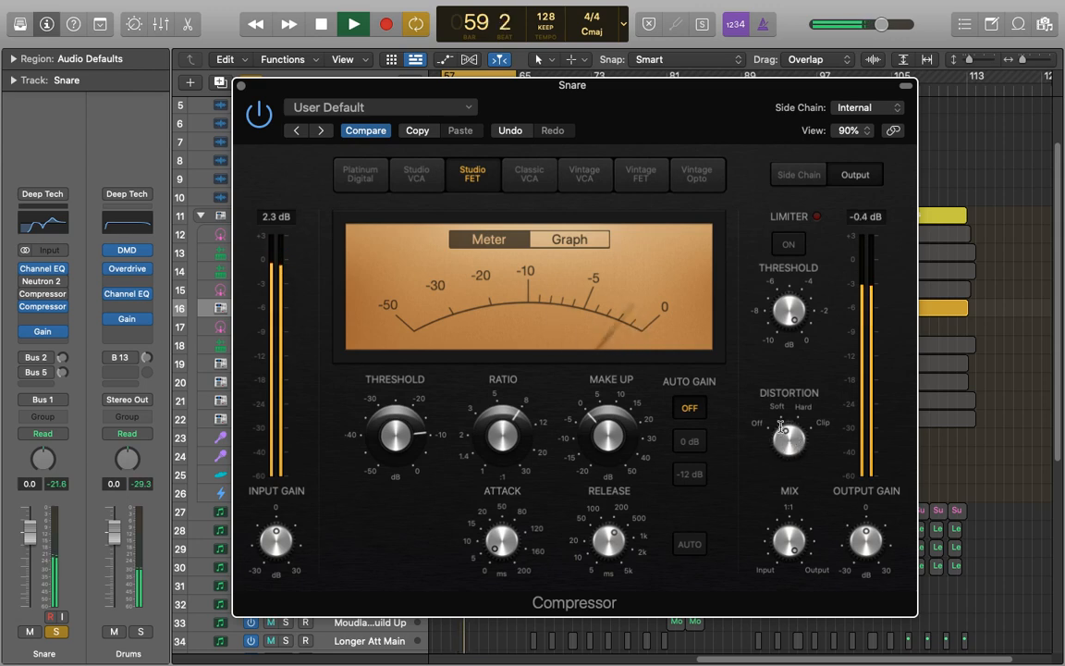
Compare the snare with the Compressor bypassed and active, then stop playback.
left_click(266, 125)
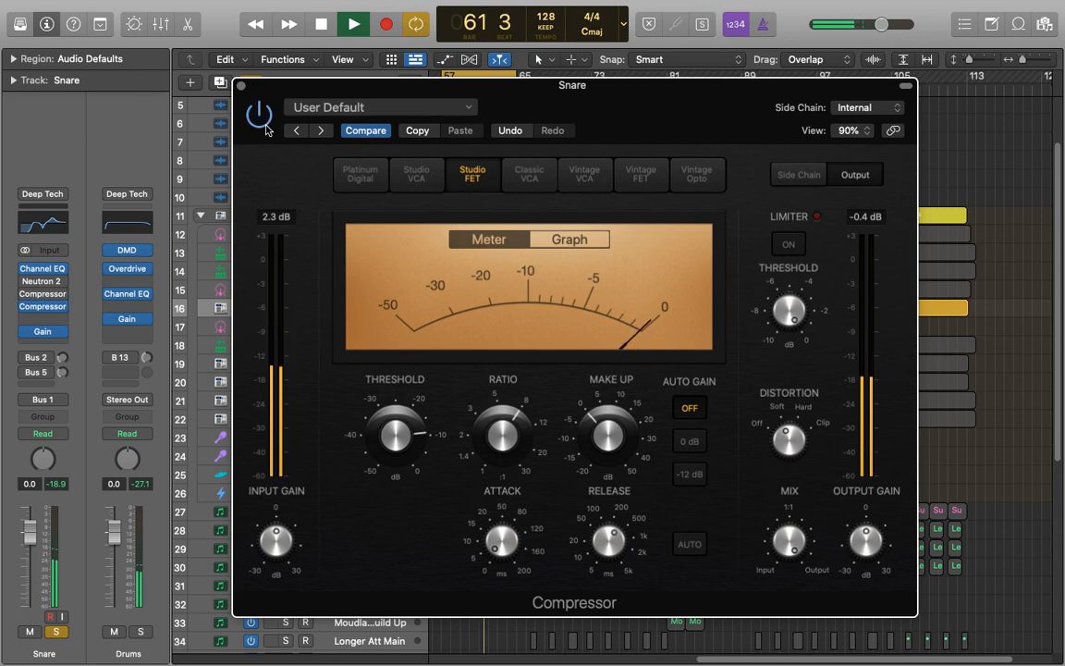
left_click(267, 126)
key("space")
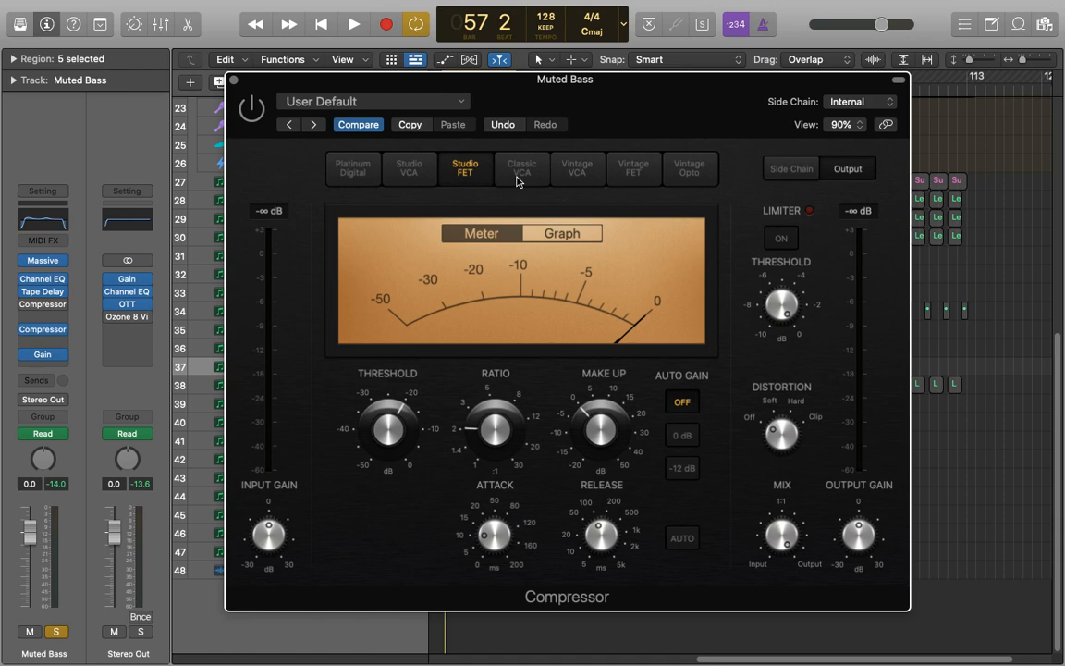
Listen to the Muted Bass track with its Studio FET Compressor bypassed.
key("space")
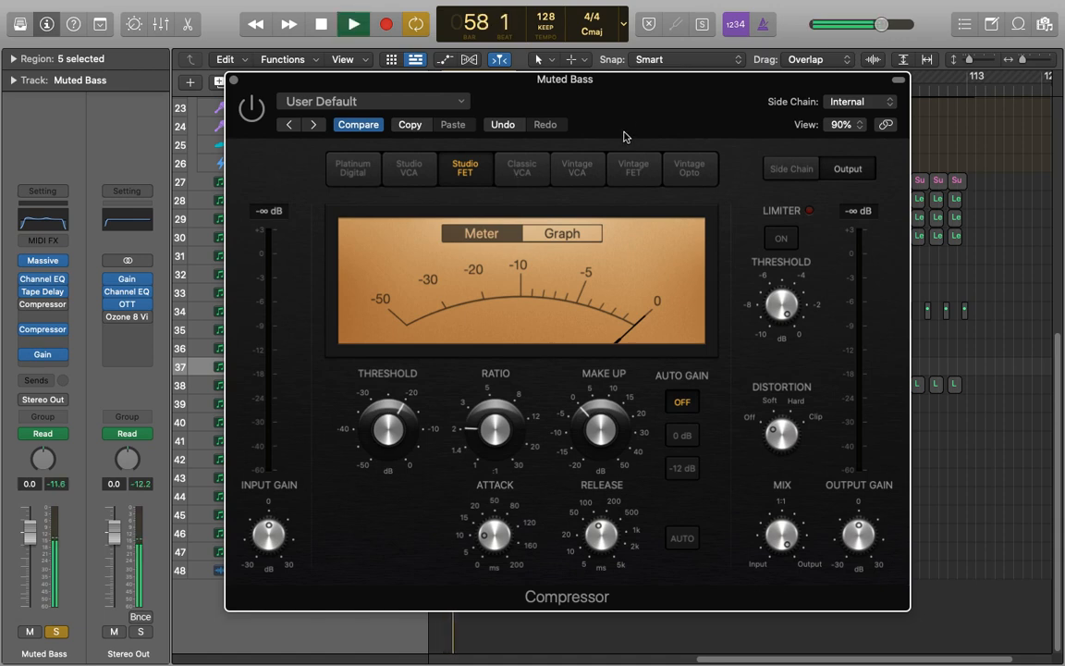
left_click_drag(614, 108, 642, 98)
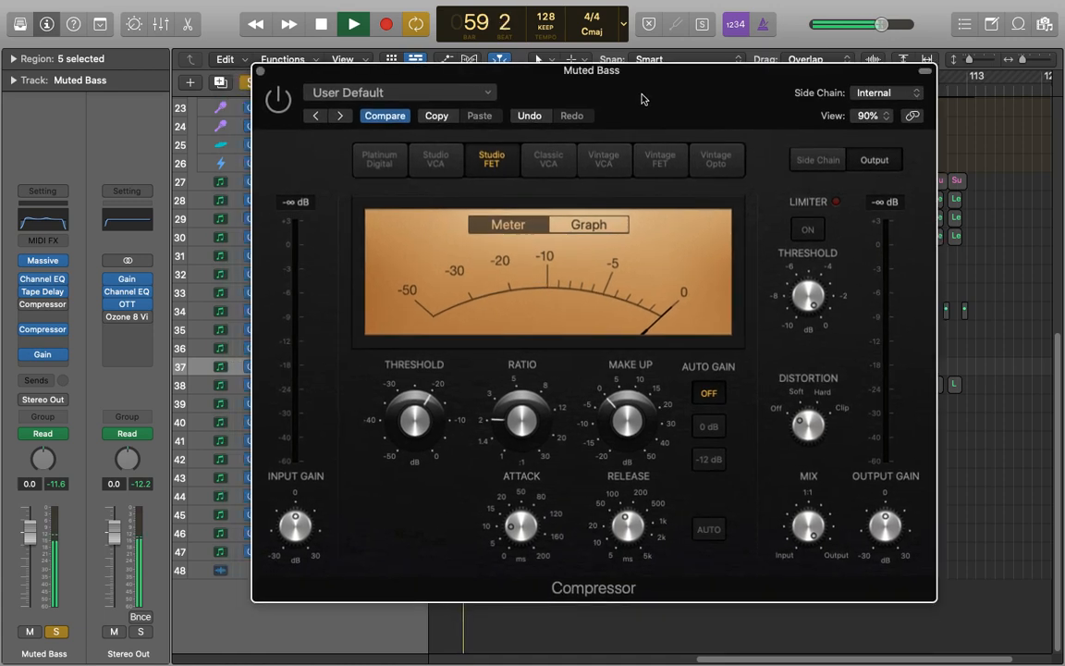
key("space")
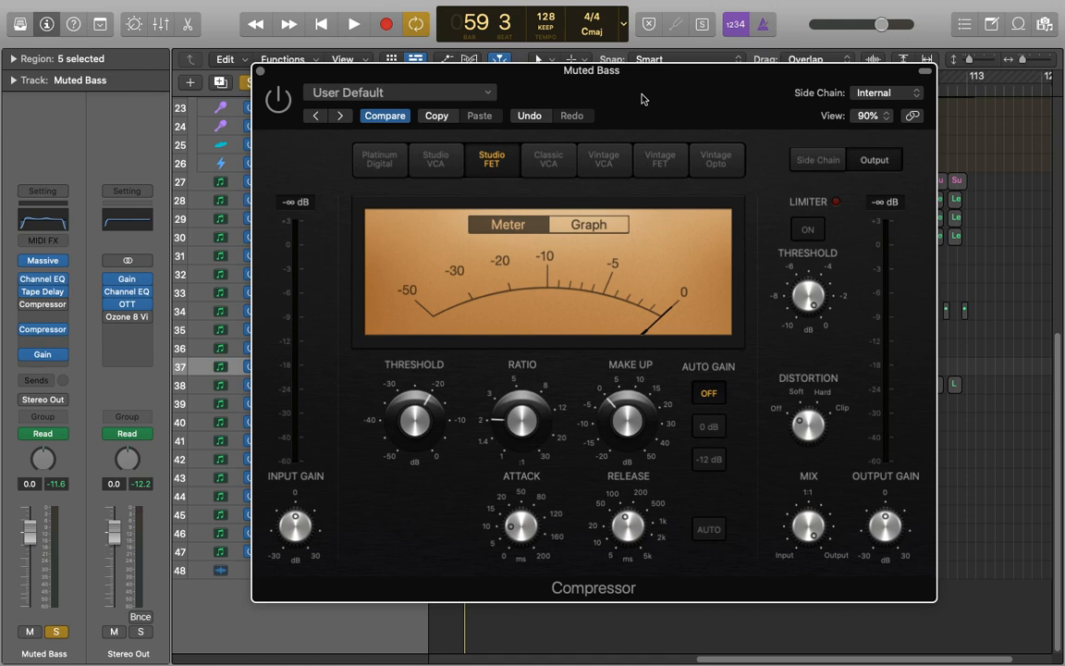
With the Muted Bass Compressor enabled, set a ratio of about 4:1, an attack of 0.5 ms and a release of 150 ms.
left_click_drag(519, 415, 517, 382)
left_click_drag(521, 523, 528, 544)
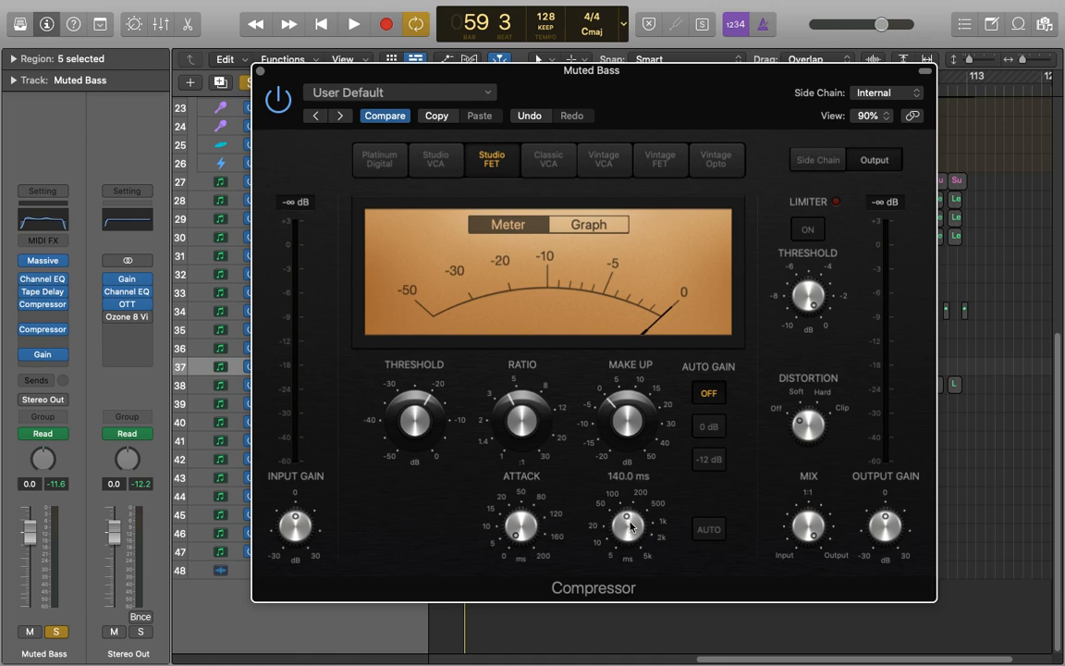
left_click(631, 529)
left_click_drag(631, 529, 631, 523)
Raise the Muted Bass Compressor's threshold to -15.0 dB while playing the loop.
key("space")
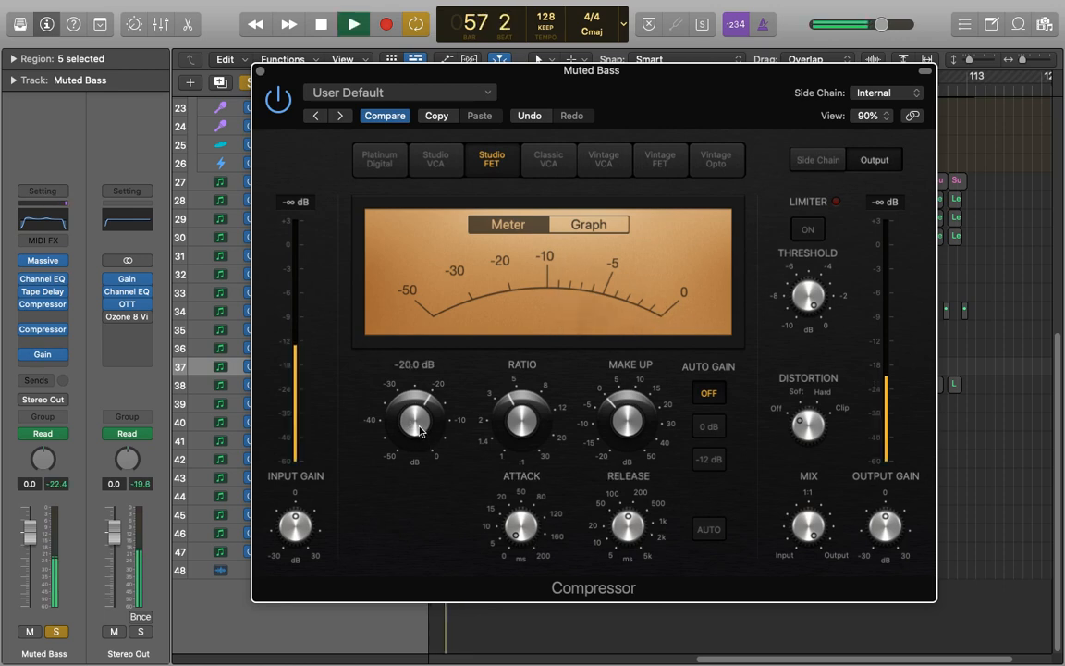
left_click_drag(420, 431, 420, 416)
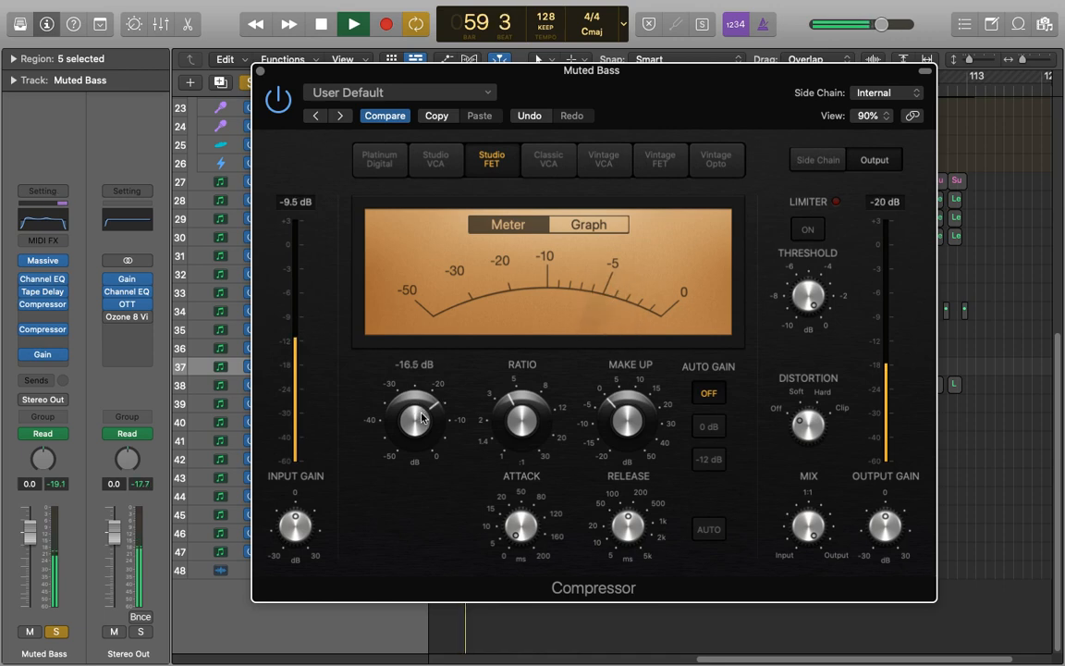
left_click_drag(422, 415, 421, 411)
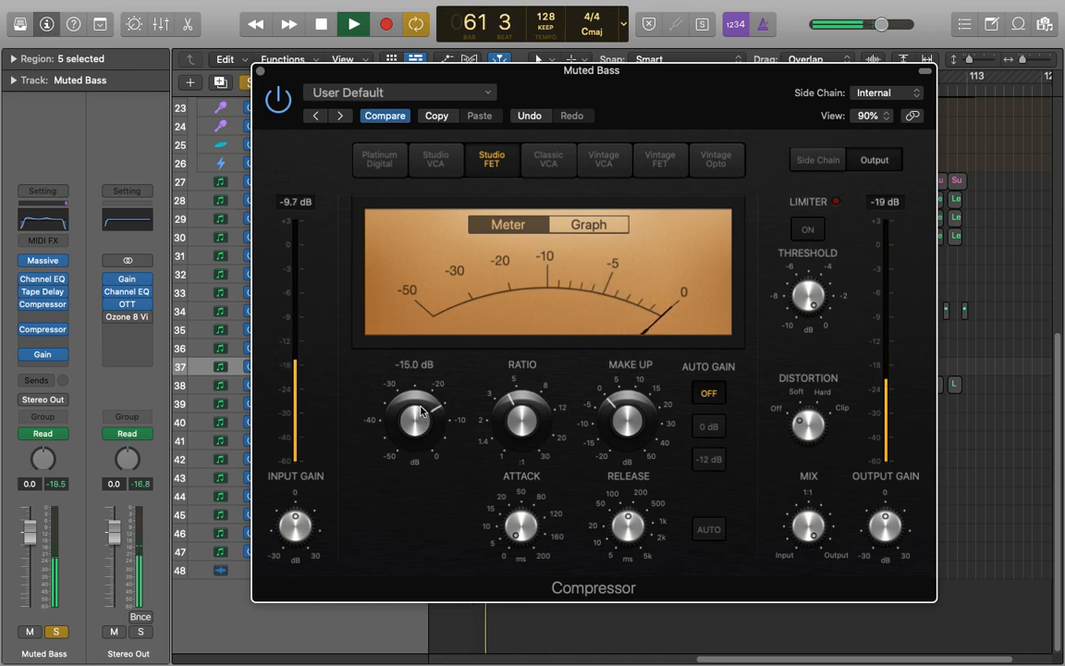
Lengthen the Muted Bass Compressor's attack to 6.5 ms during playback, then stop the loop.
mouse_move(542, 528)
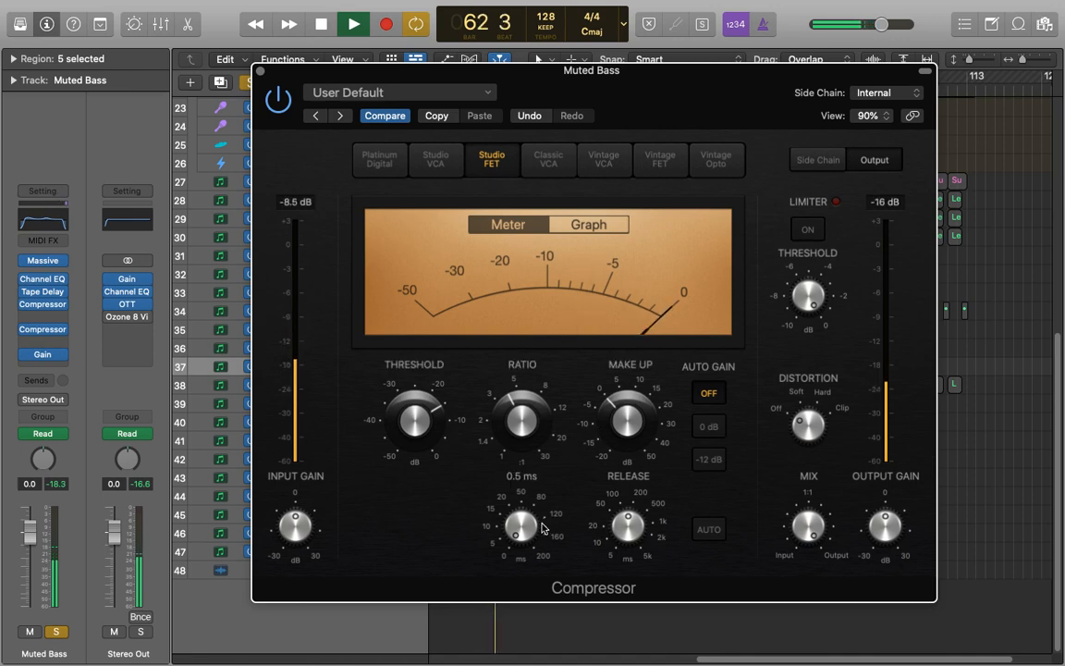
left_click_drag(542, 528, 524, 511)
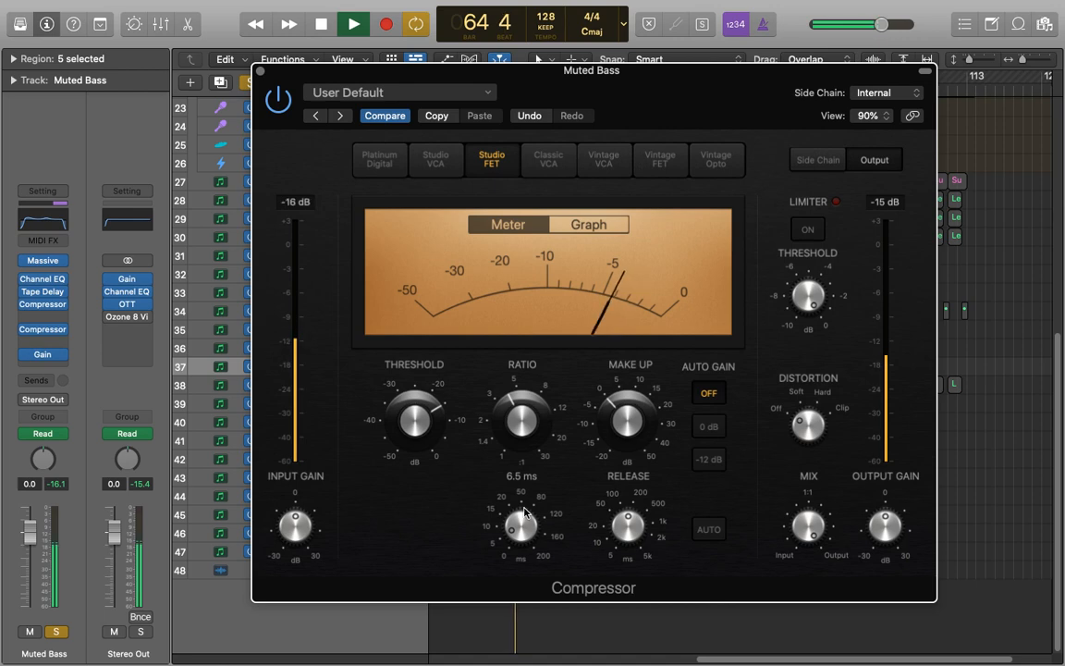
key("space")
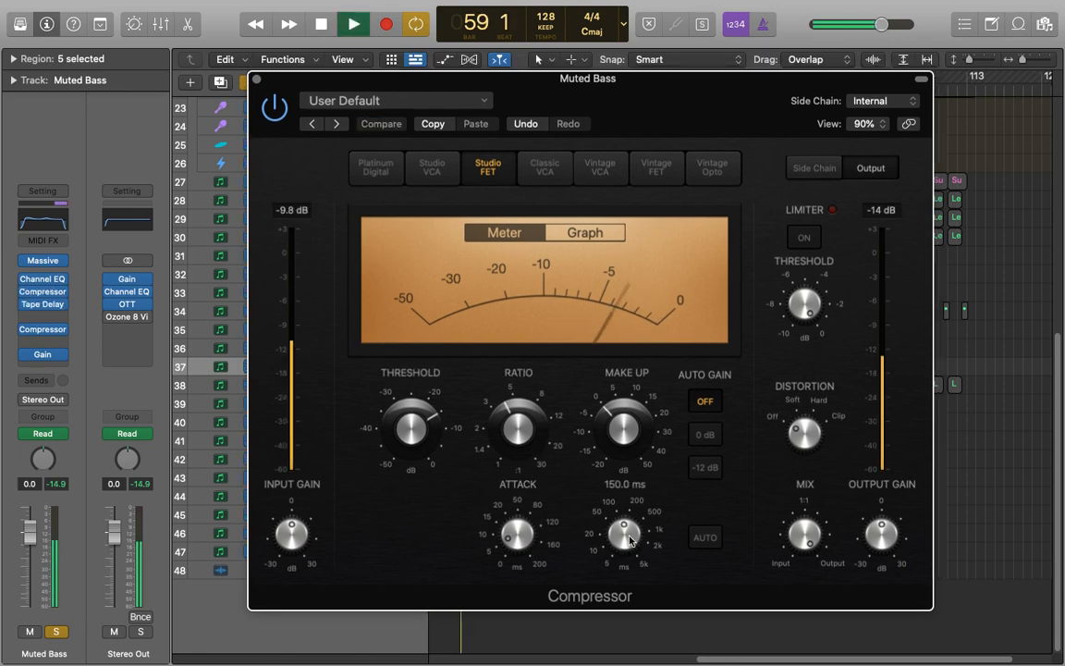
Fine-tune the Muted Bass Compressor's release during playback, and set its distortion to Soft with the loop restarted.
mouse_move(629, 541)
left_mouse_down()
mouse_move(629, 571)
mouse_move(621, 537)
left_mouse_up()
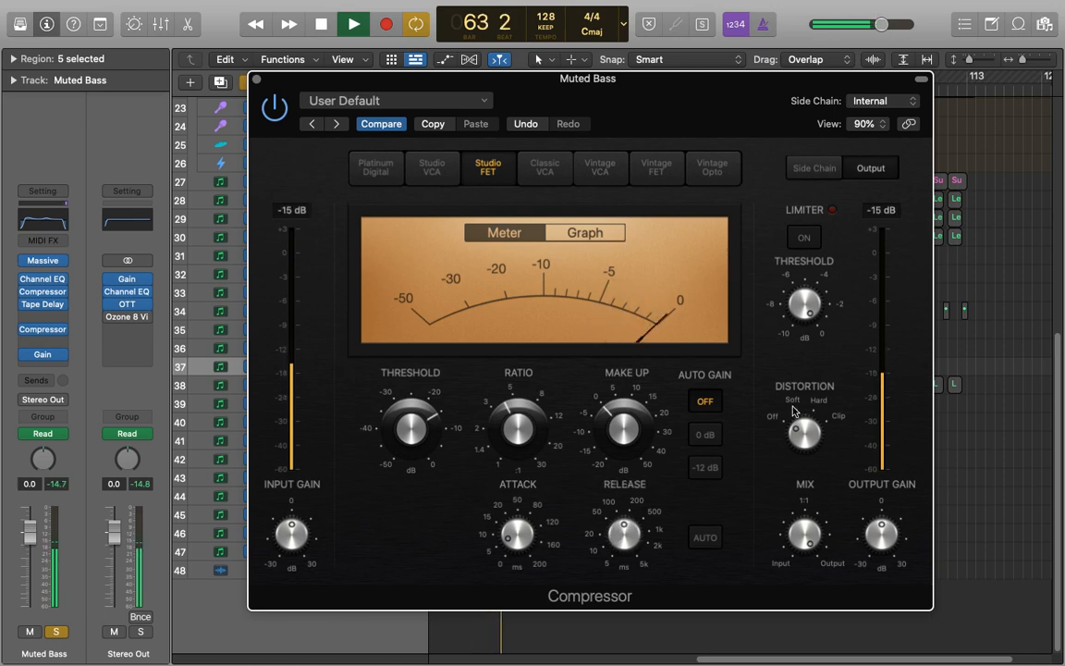
key("space")
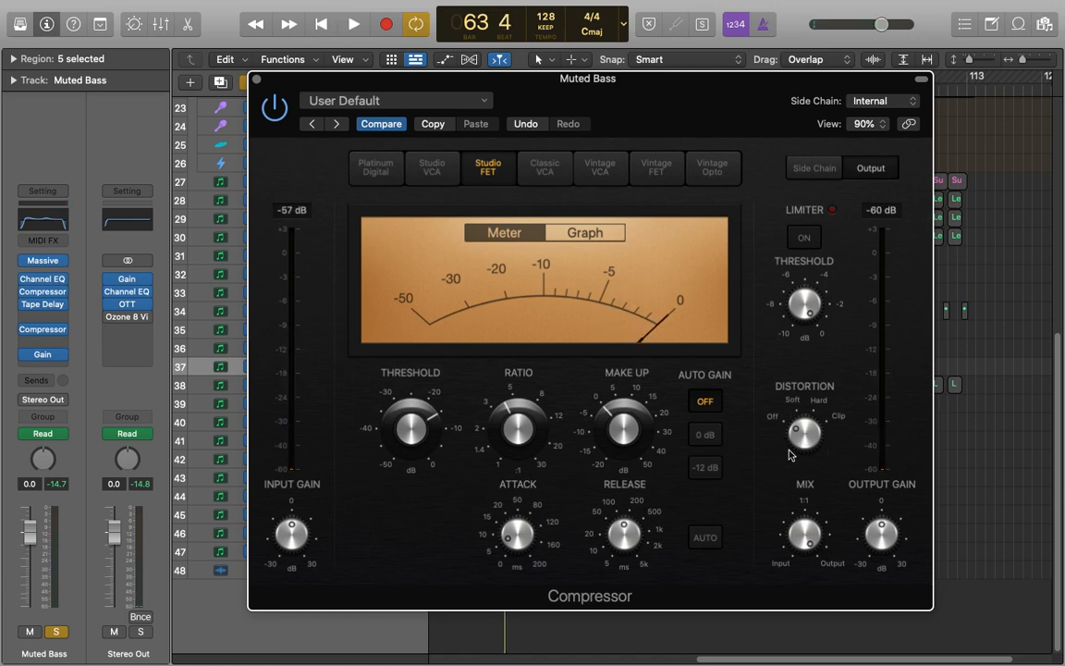
key("space")
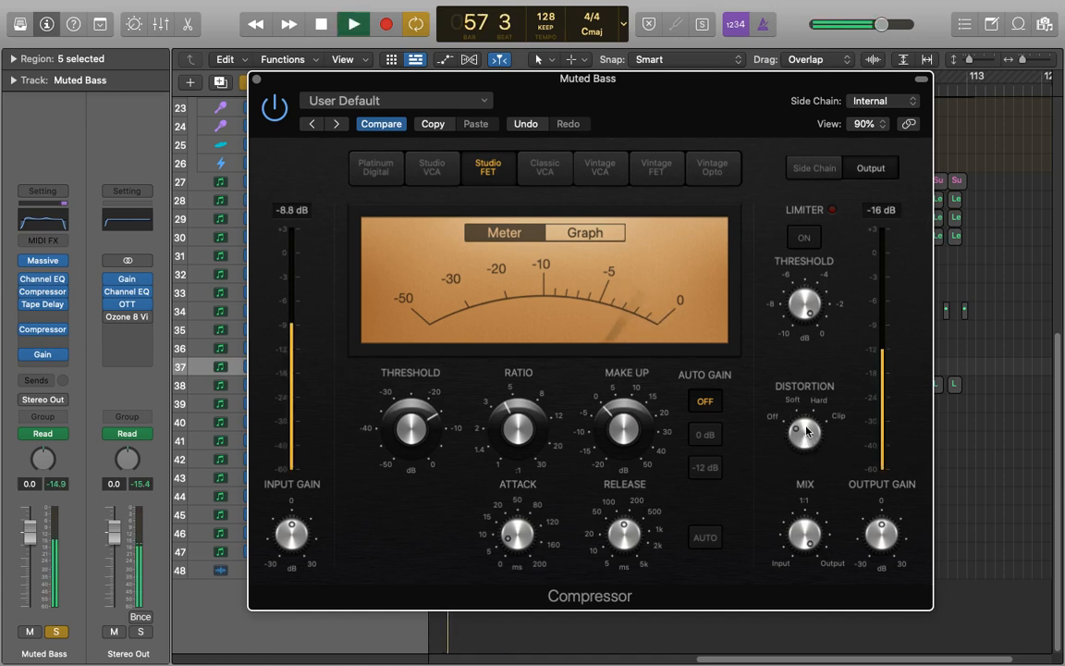
Compare the Muted Bass loop with the Compressor bypassed and enabled, finishing with playback stopped and the Compressor on.
left_click(275, 108)
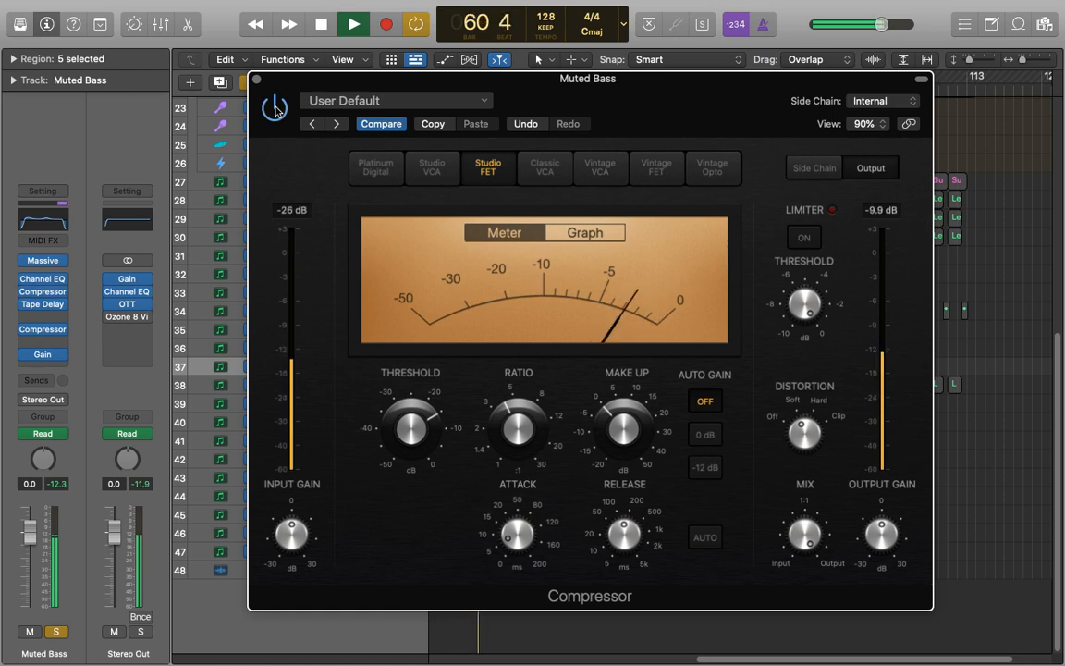
left_click(275, 109)
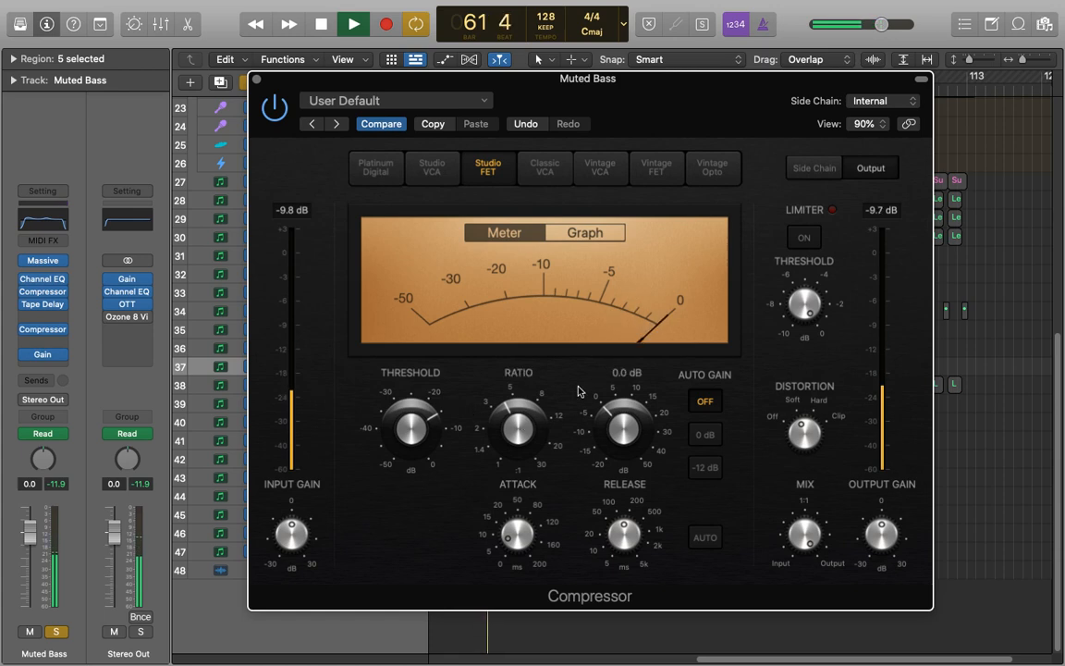
left_click(284, 114)
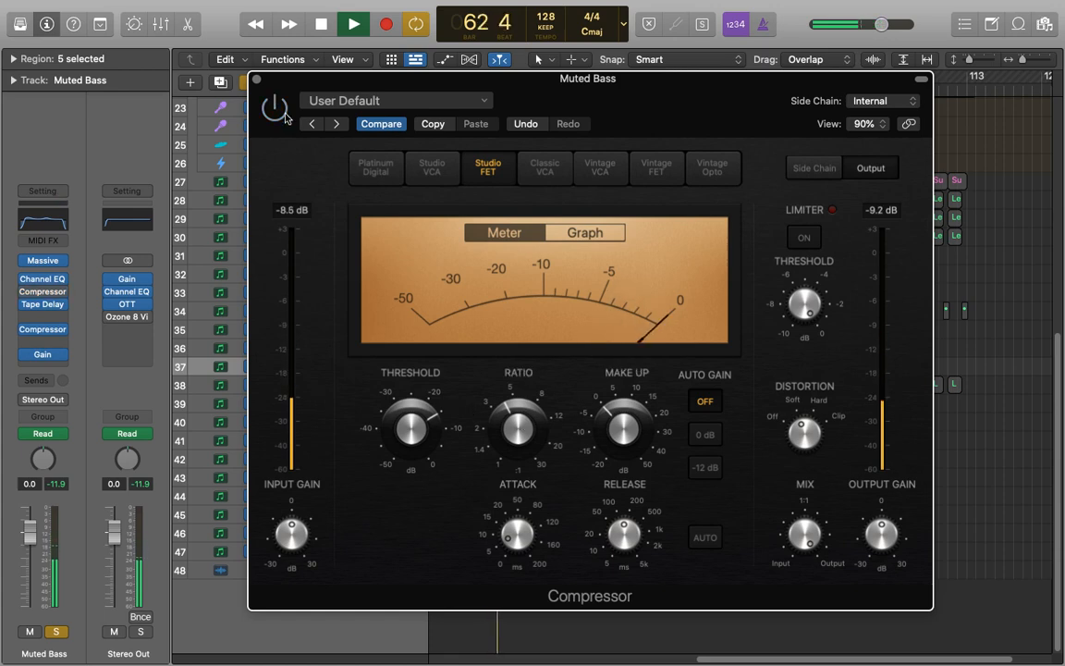
key("space")
left_click(282, 111)
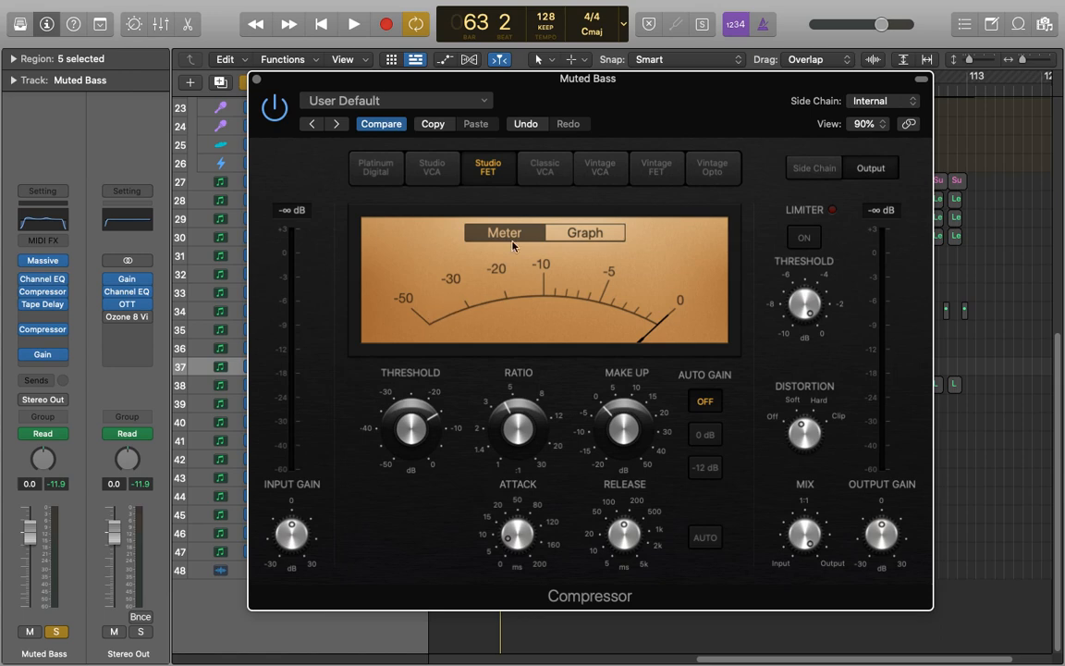
left_click(438, 172)
left_click(497, 176)
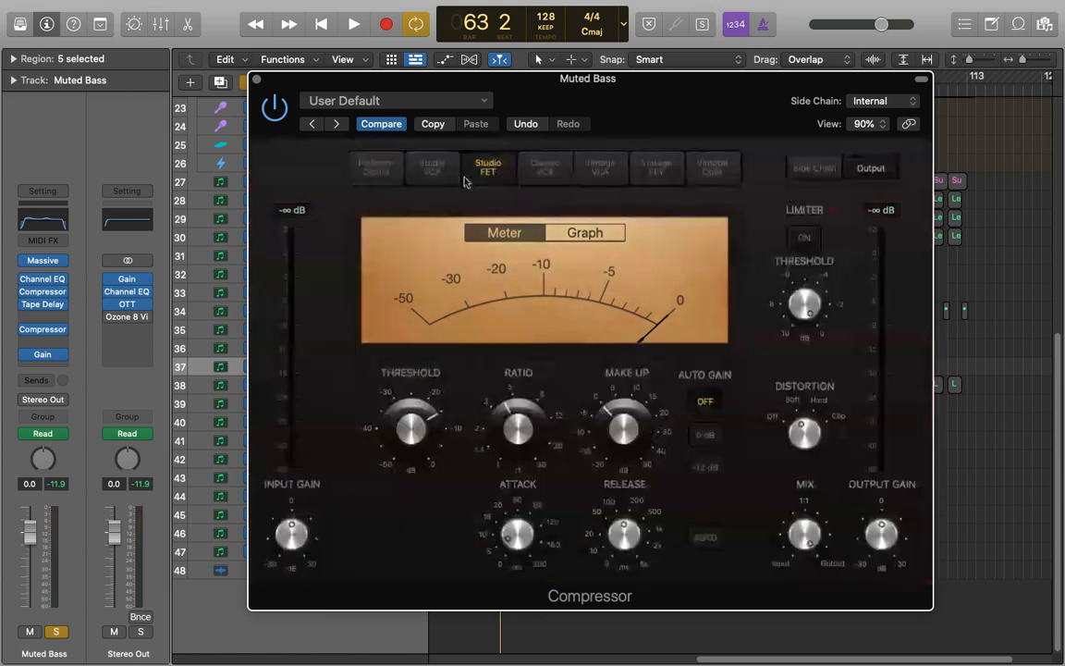